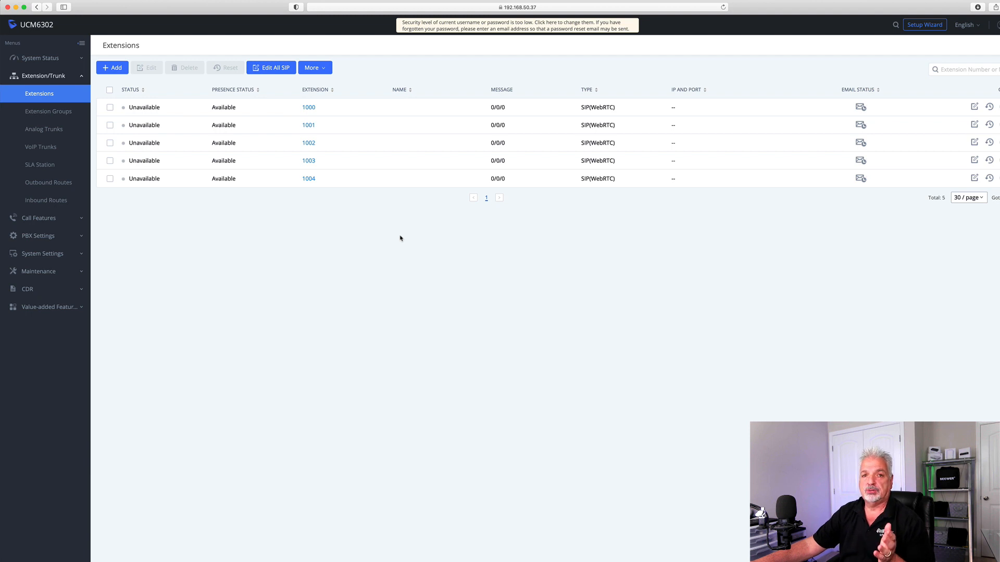
# Review extension 1000's basic, media, features, specific time and Follow Me settings, leaving without saving
pyautogui.click(973, 108)
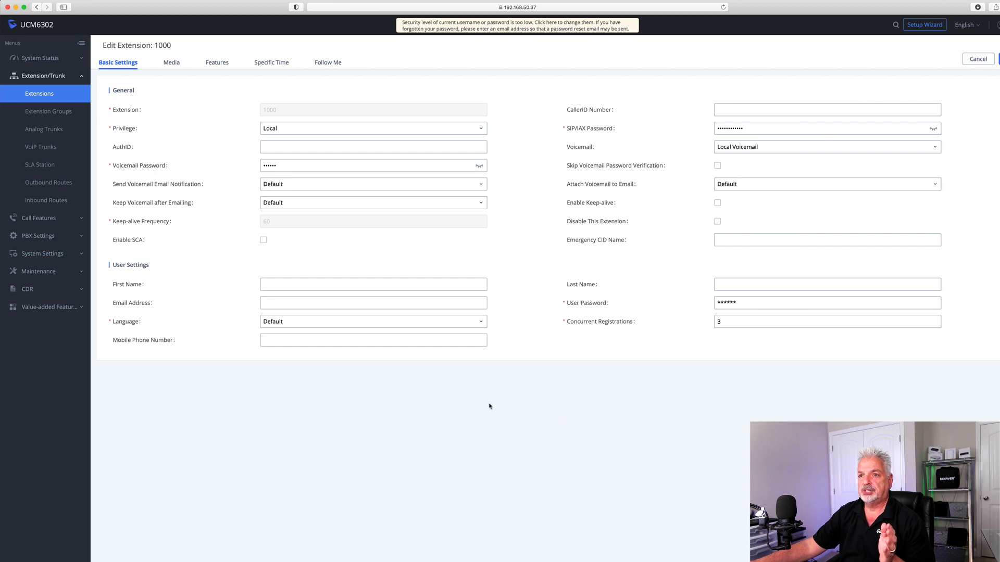
pyautogui.click(169, 64)
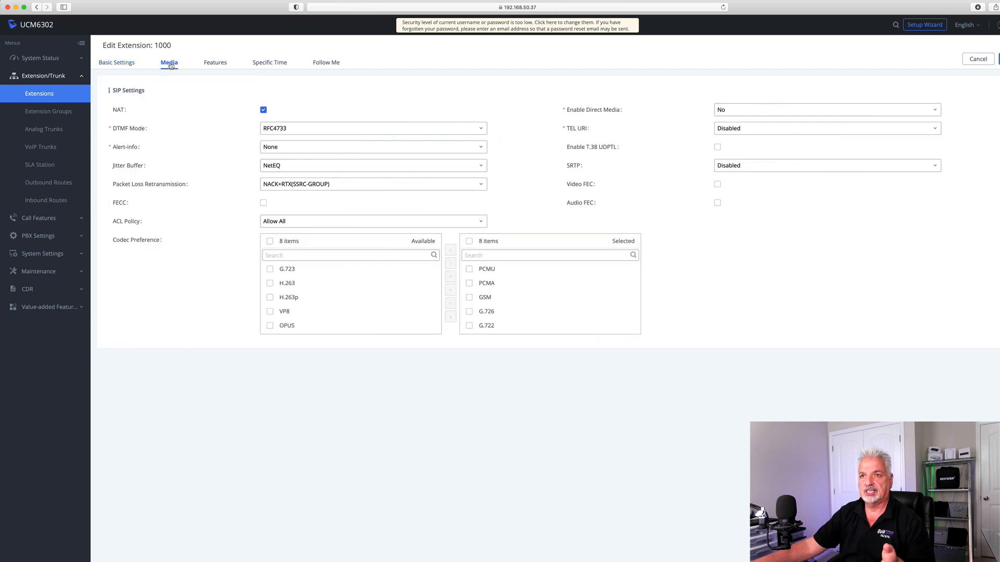
pyautogui.click(216, 65)
pyautogui.click(271, 65)
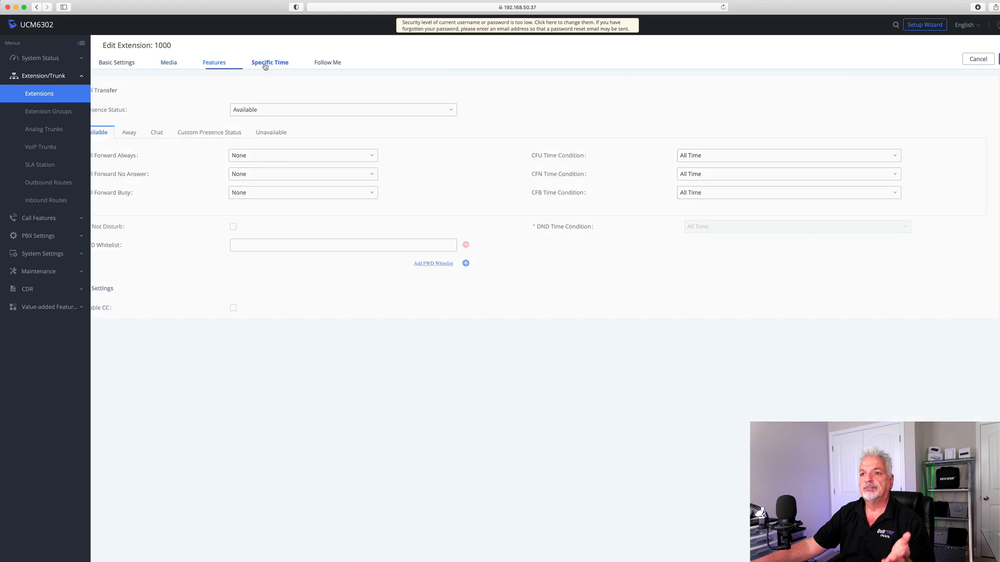
pyautogui.click(336, 66)
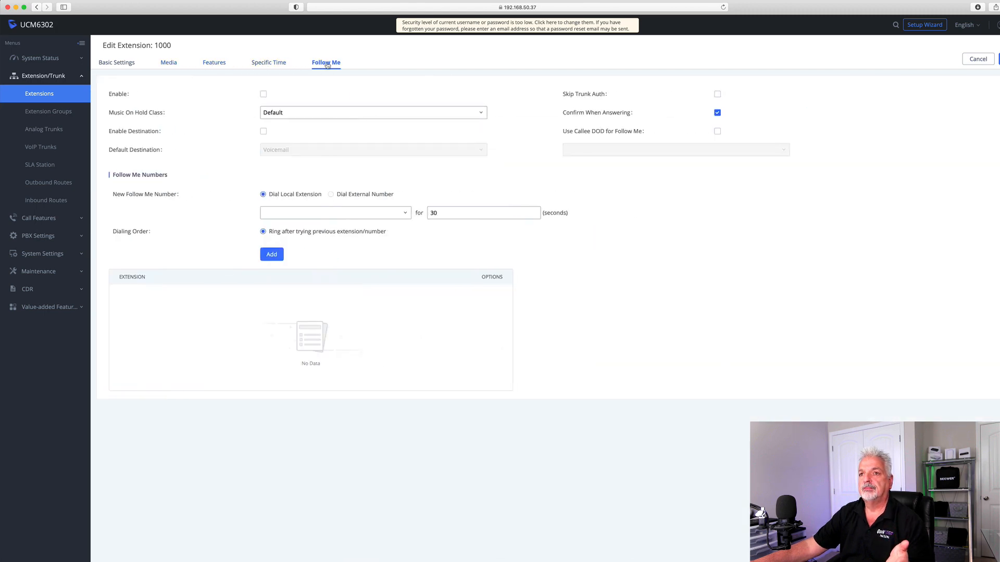
pyautogui.click(127, 65)
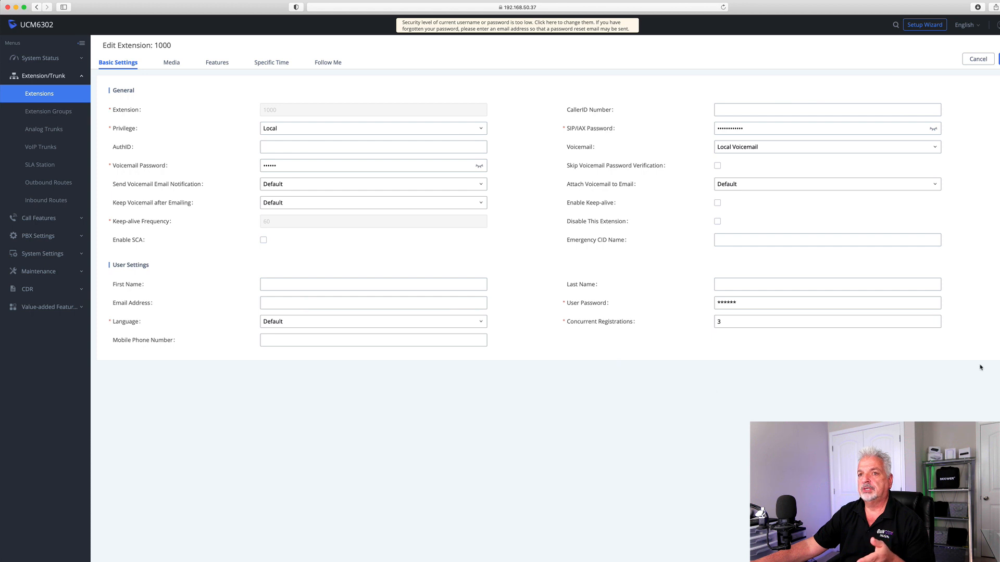
pyautogui.click(977, 61)
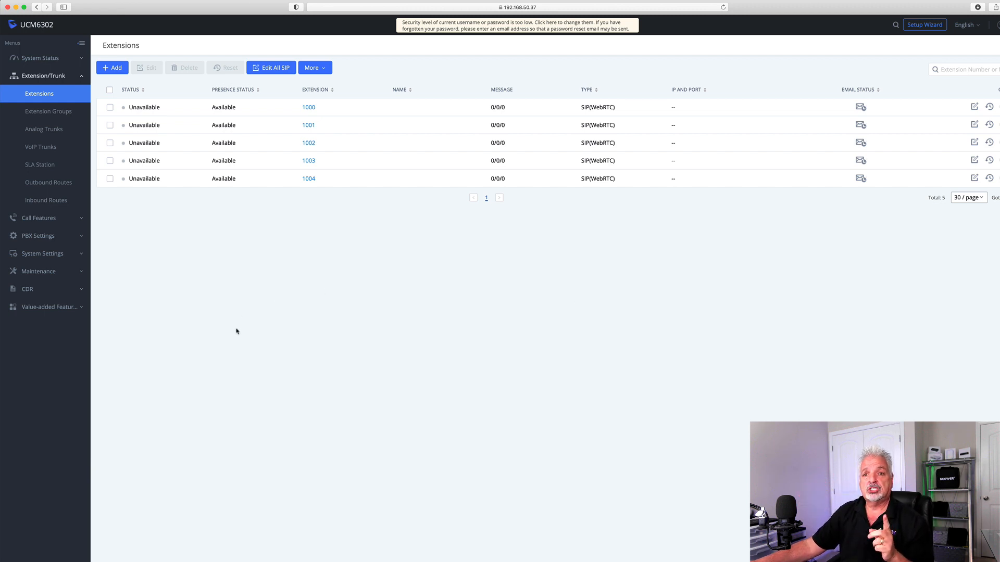
# Review Zero Config's global policy, global templates, model templates and general settings, ending at the discovered devices list
pyautogui.click(43, 308)
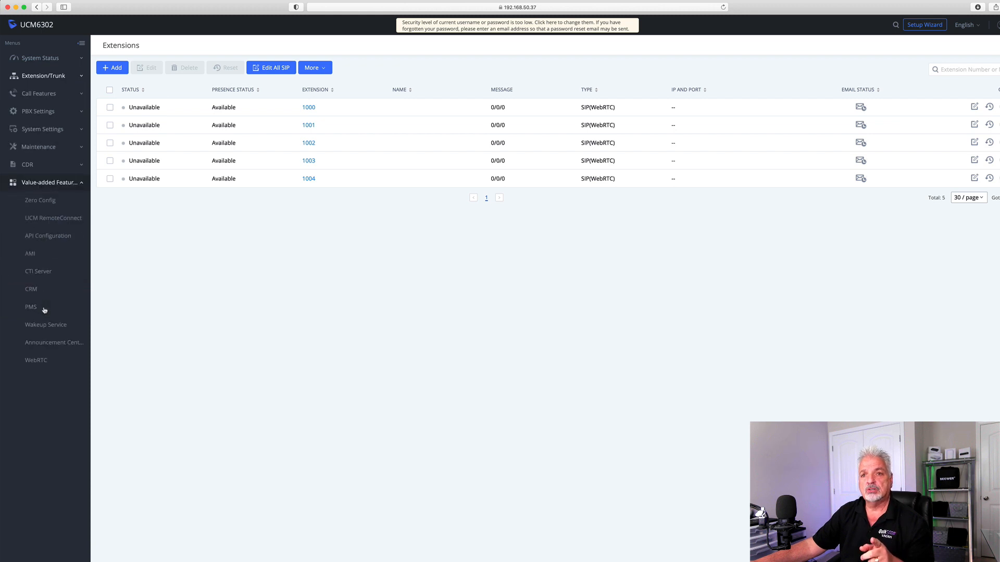
pyautogui.click(39, 200)
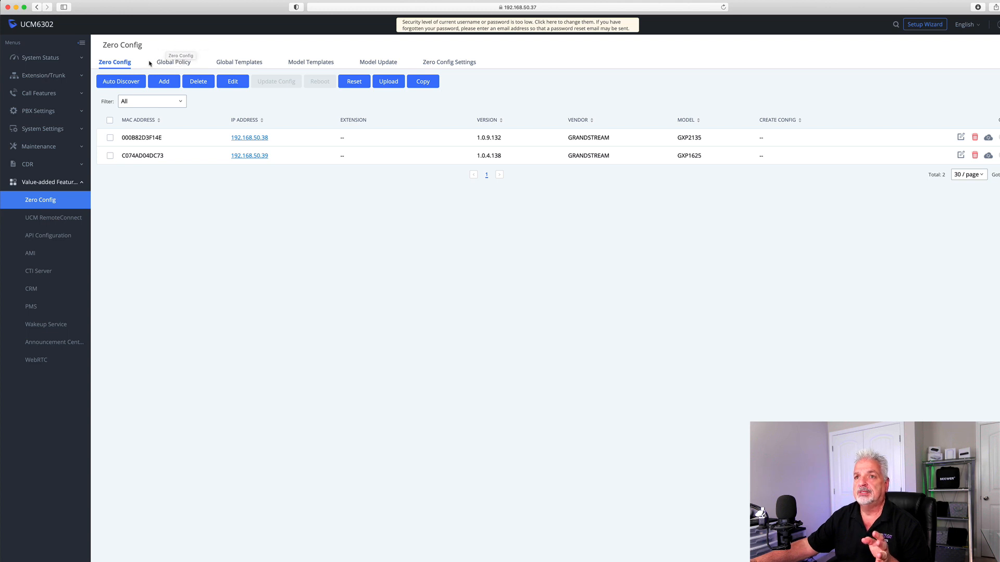
pyautogui.click(170, 63)
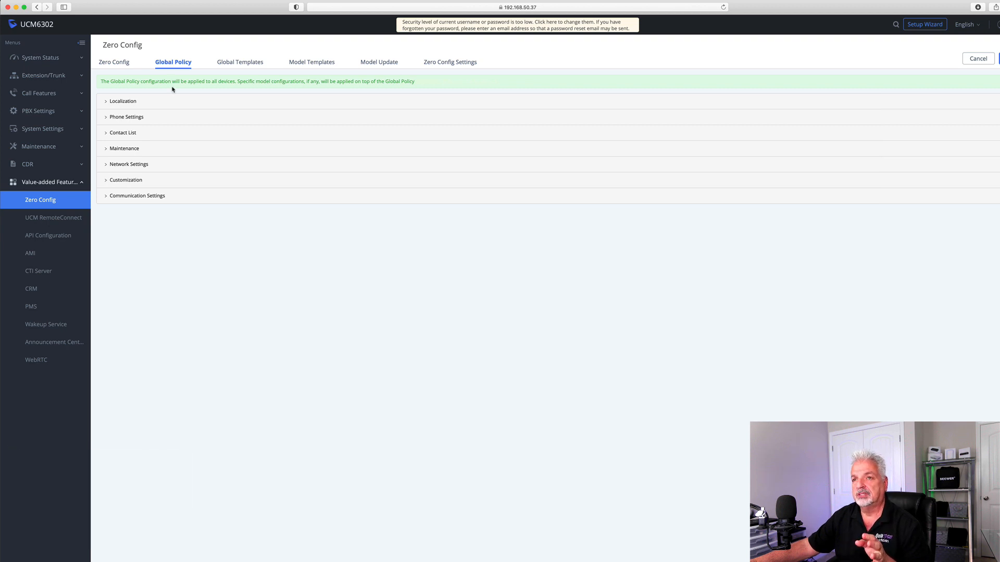
pyautogui.click(240, 64)
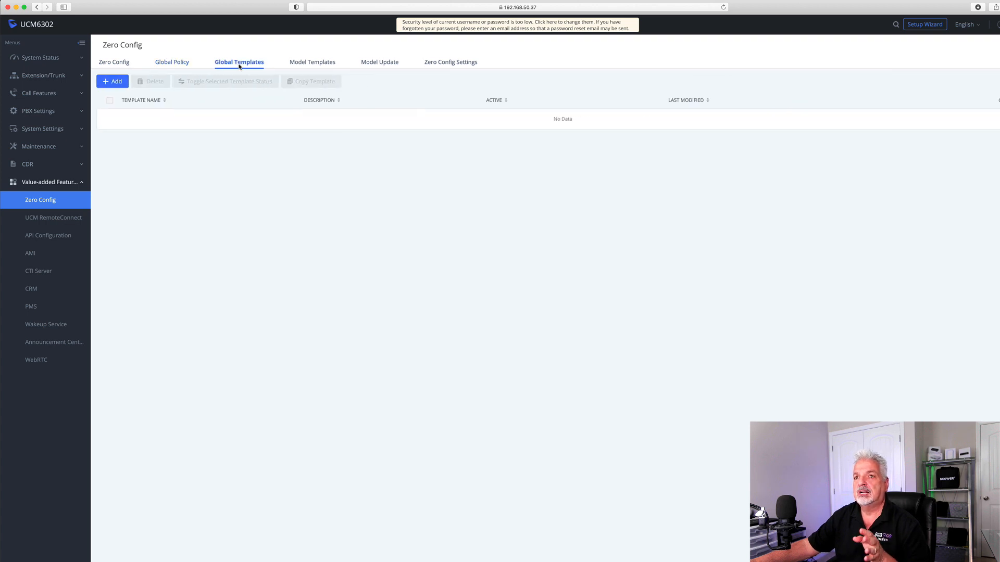
pyautogui.click(310, 64)
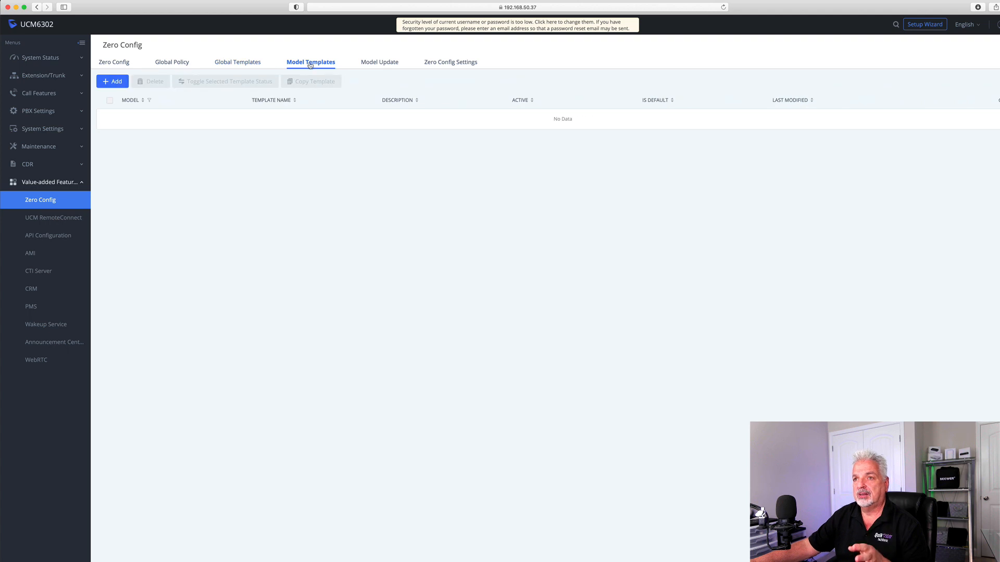
pyautogui.click(439, 62)
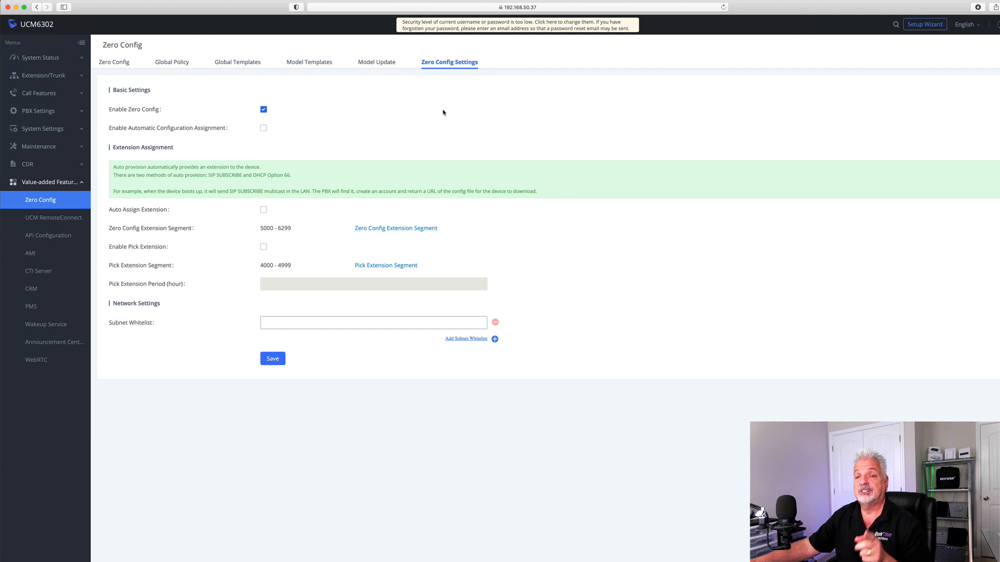
pyautogui.click(115, 63)
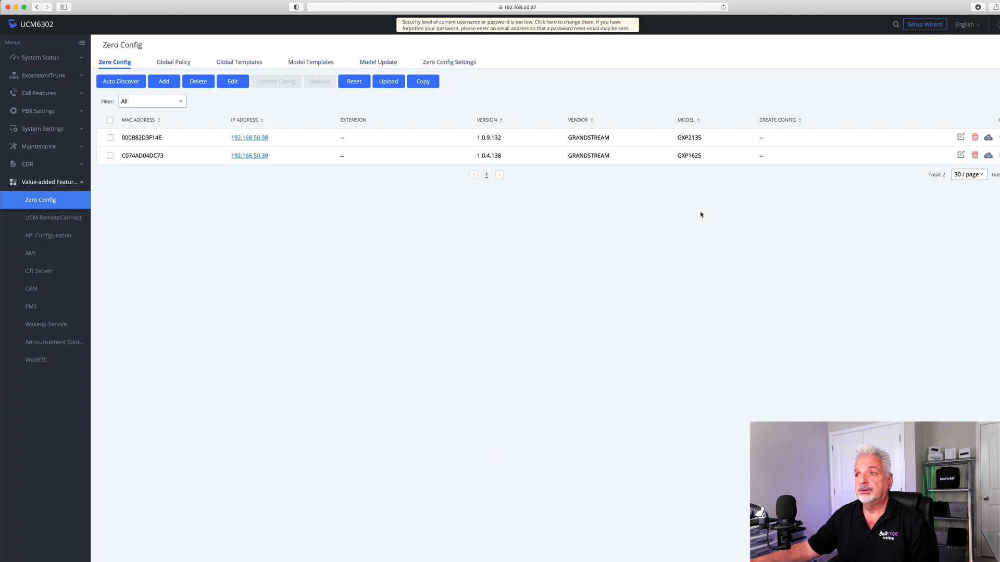
# Enable Account 1 on the GXP2135 phone, assign it extension 1000 and save the device
pyautogui.click(961, 137)
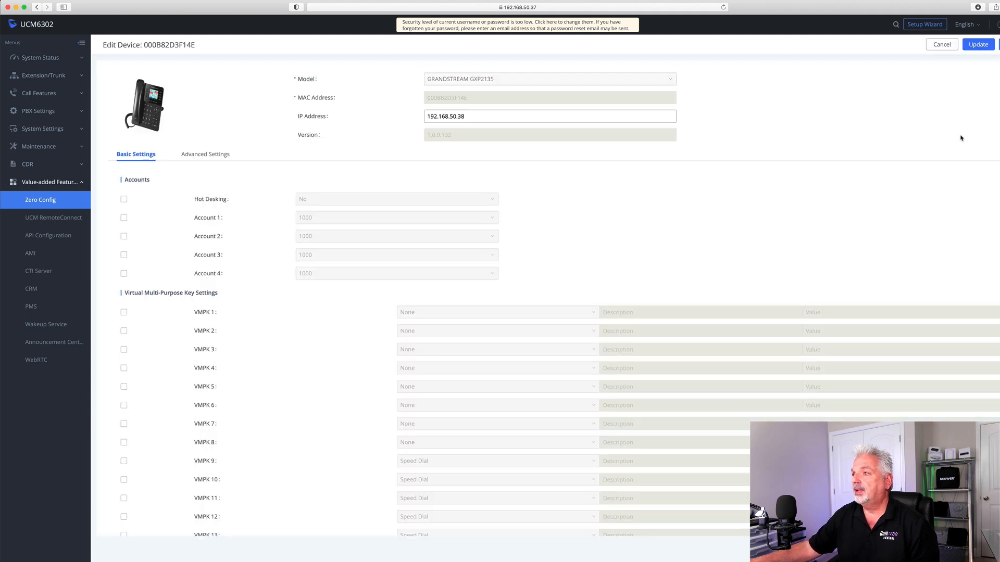
pyautogui.click(124, 218)
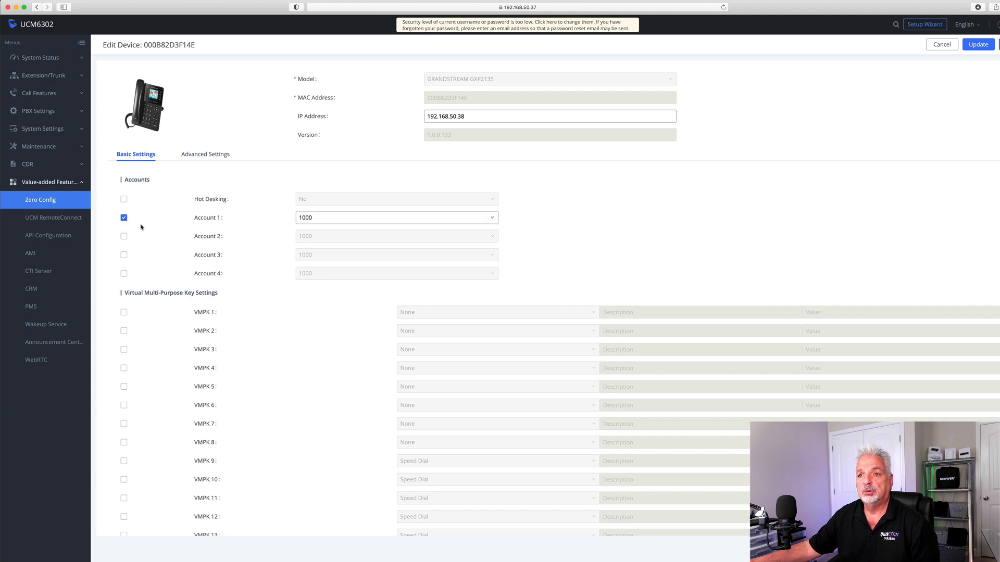
pyautogui.click(492, 219)
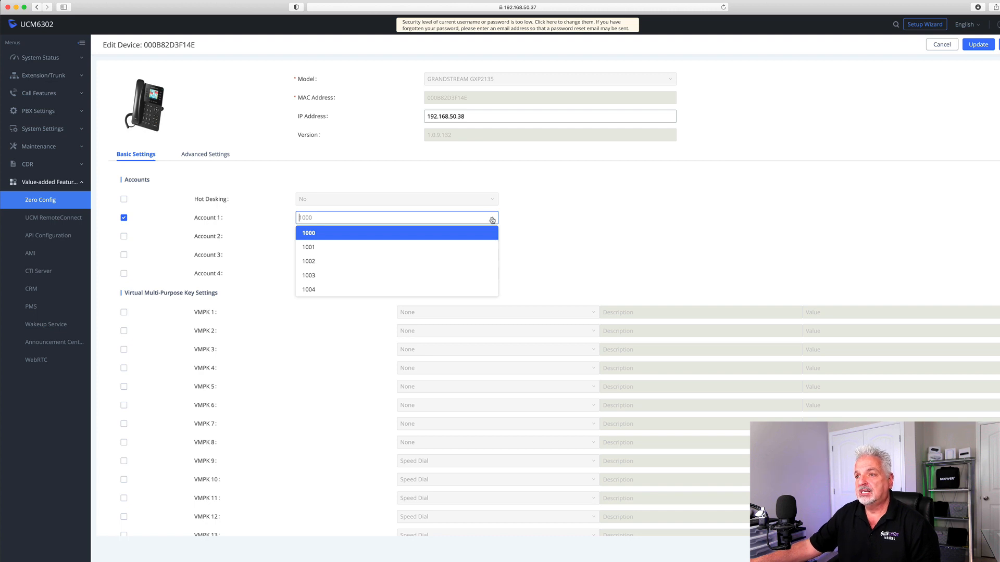
pyautogui.click(328, 235)
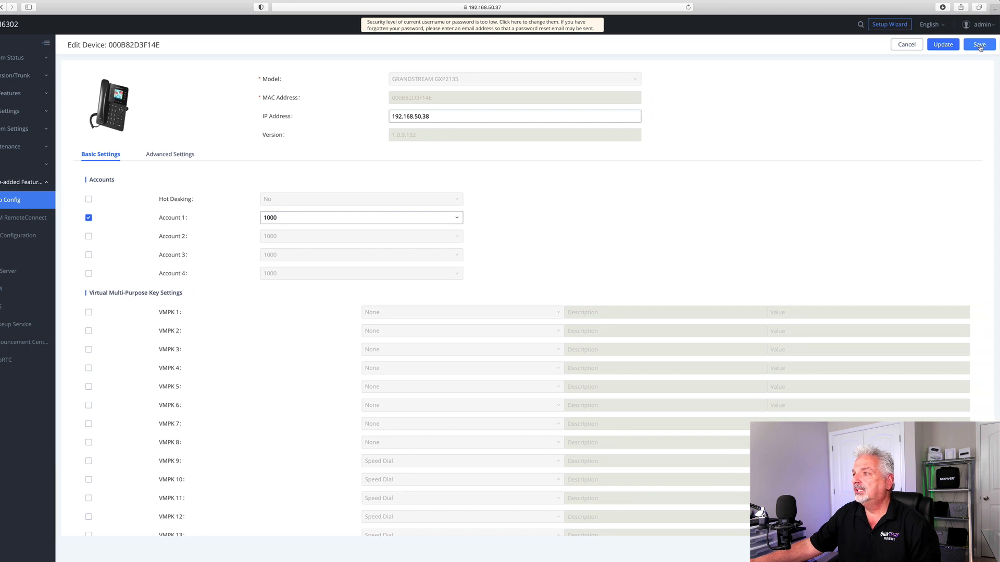
pyautogui.click(980, 46)
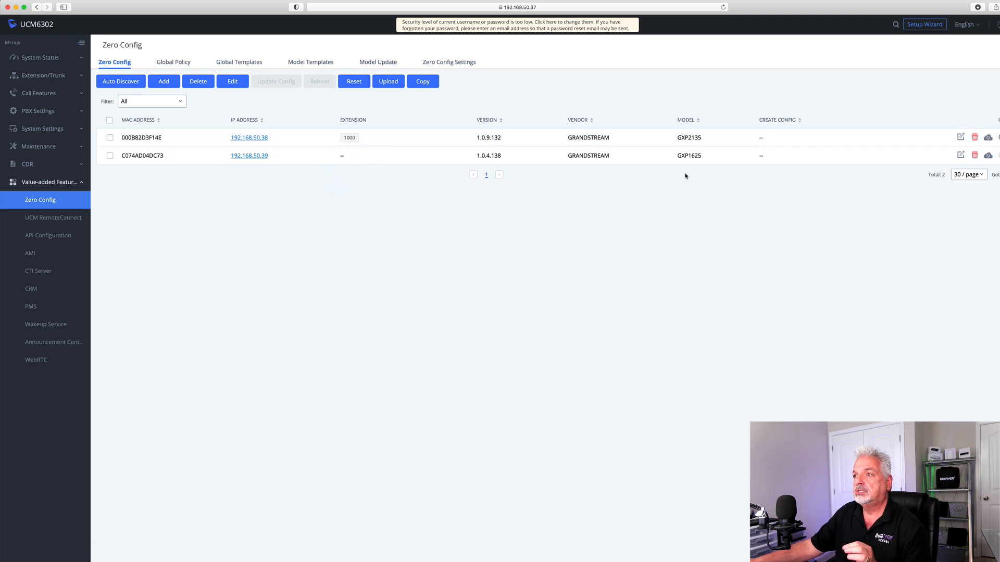
# Enable Account 1 on the GXP1625 phone, assign it extension 1001 and save the device
pyautogui.click(961, 155)
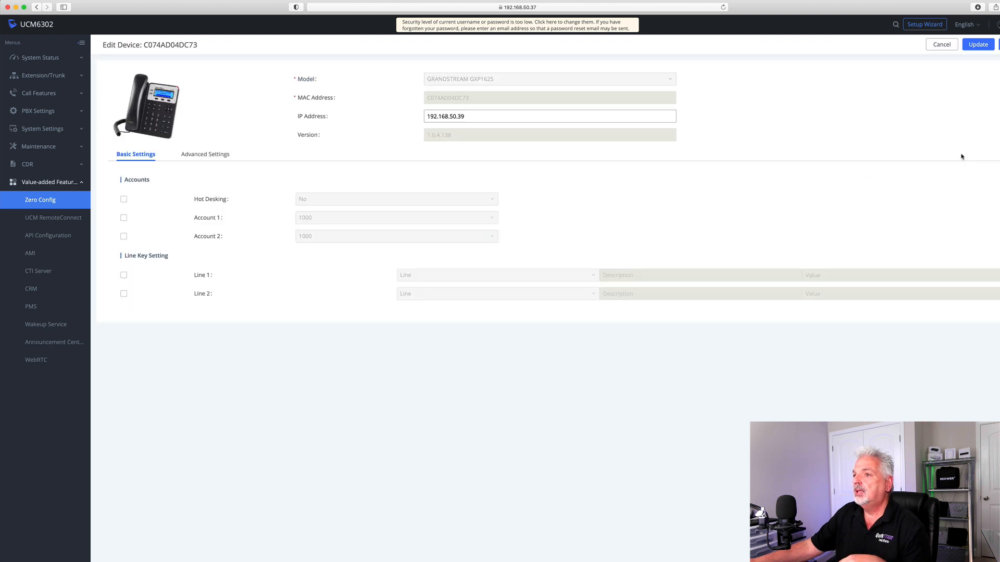
pyautogui.click(123, 218)
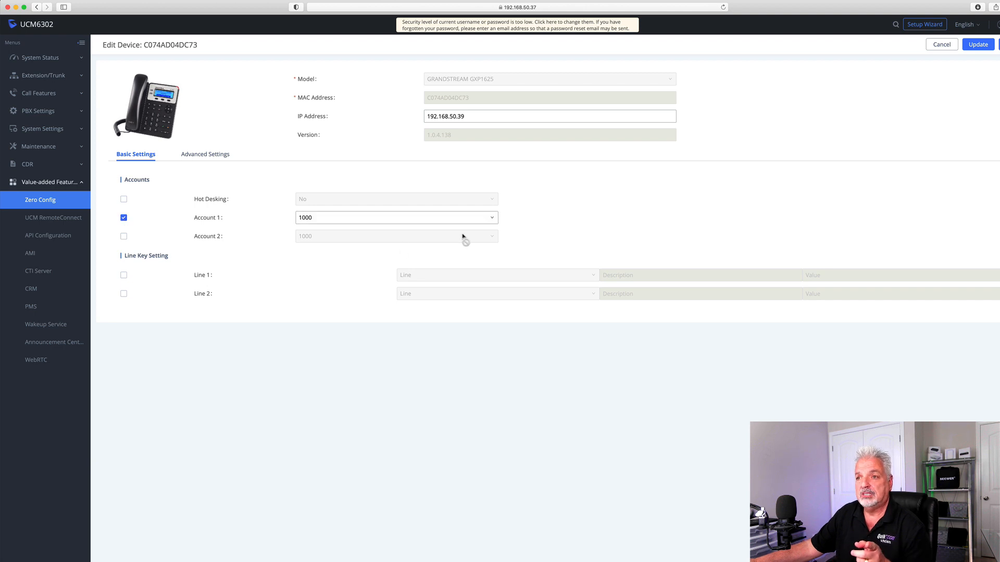
pyautogui.click(493, 220)
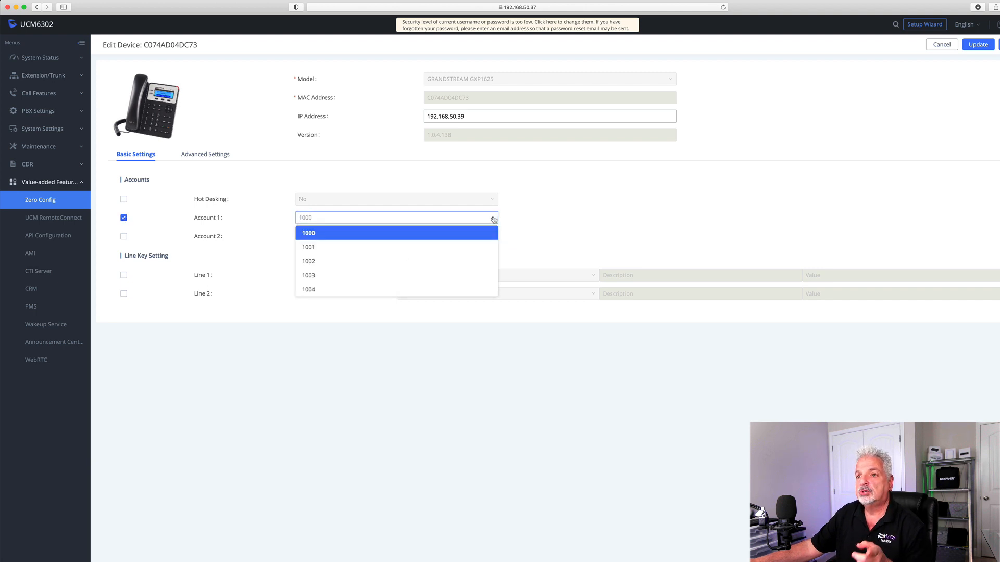
pyautogui.click(324, 248)
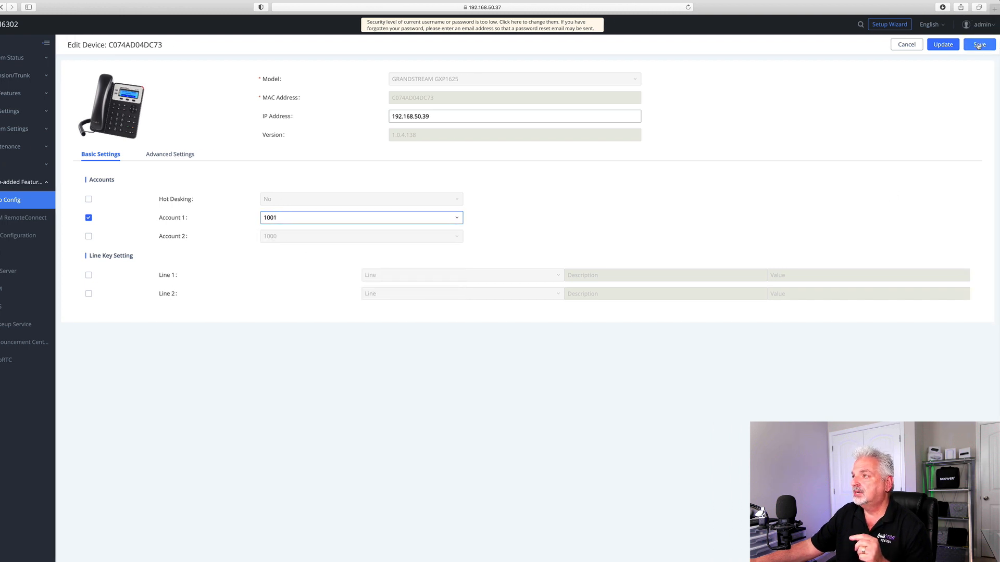
pyautogui.click(978, 46)
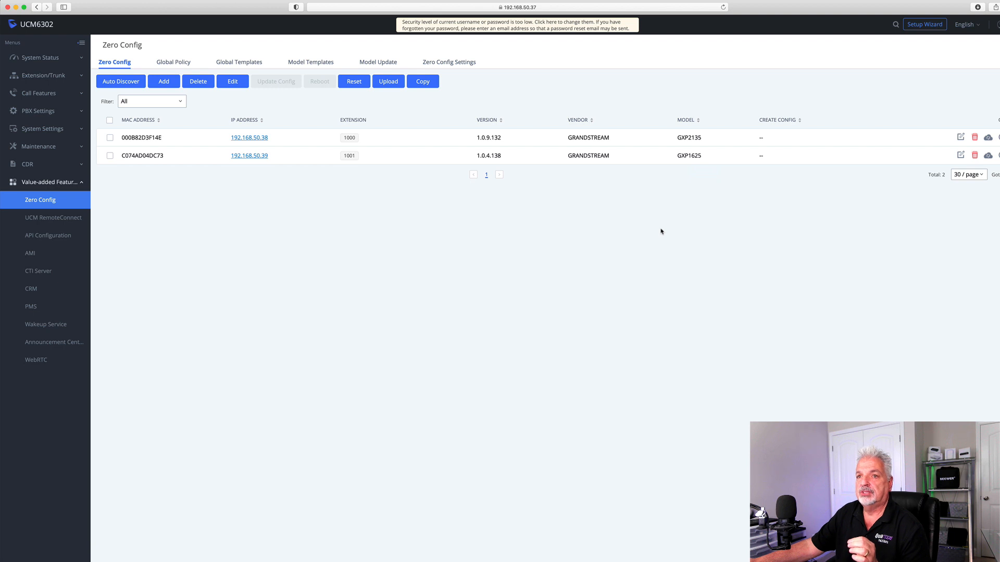
# Update the configuration of both the GXP2135 and GXP1625 phones by sending them the NOTIFY
pyautogui.click(110, 138)
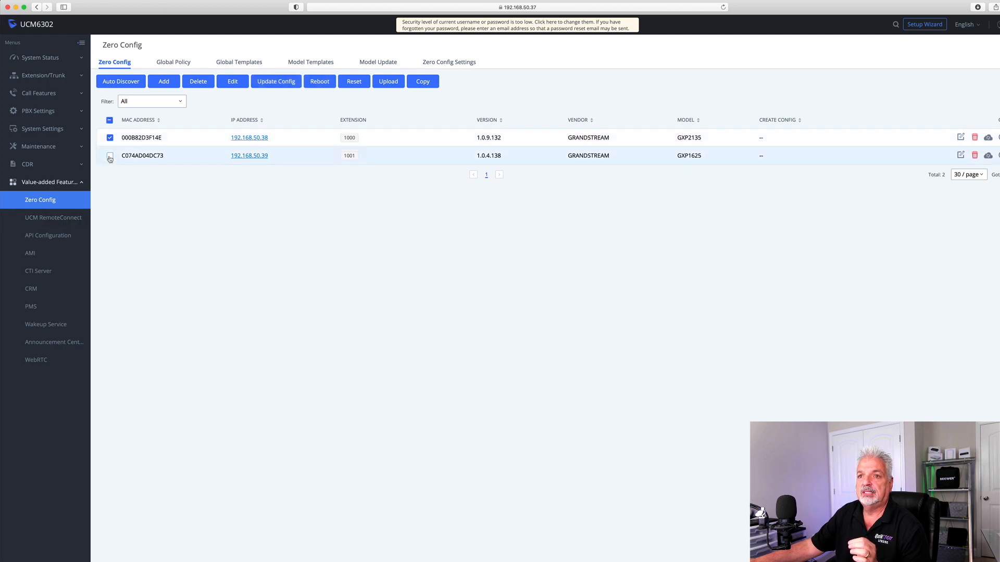
pyautogui.click(110, 156)
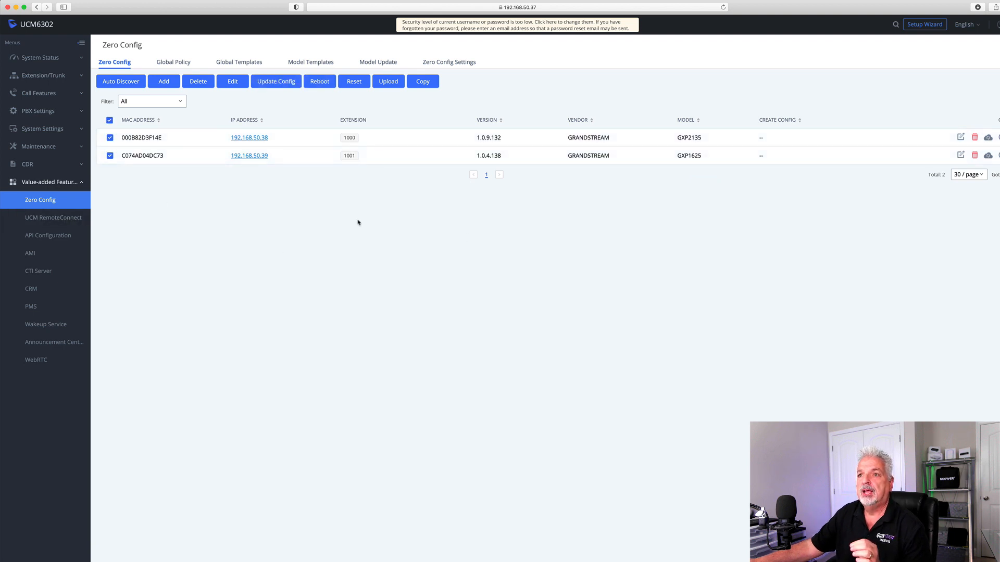
pyautogui.click(279, 86)
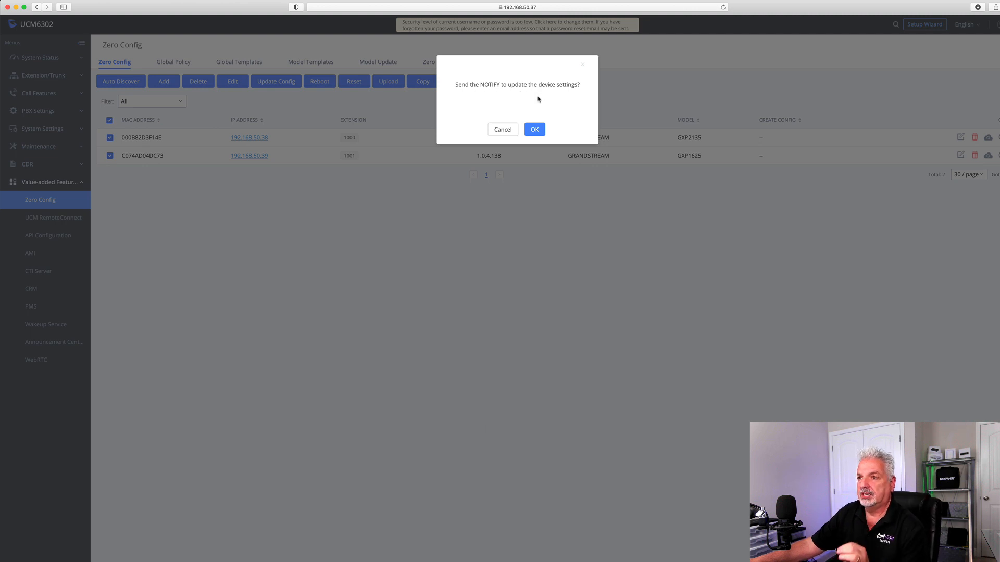
pyautogui.click(534, 129)
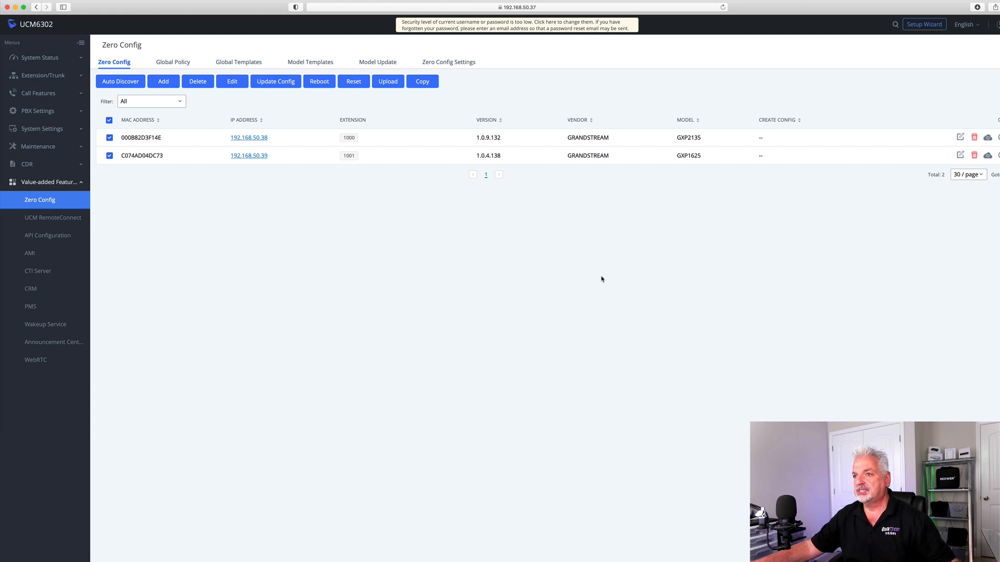
# Inspect the Auto Discover scan options for finding new devices and close them without scanning
pyautogui.click(120, 81)
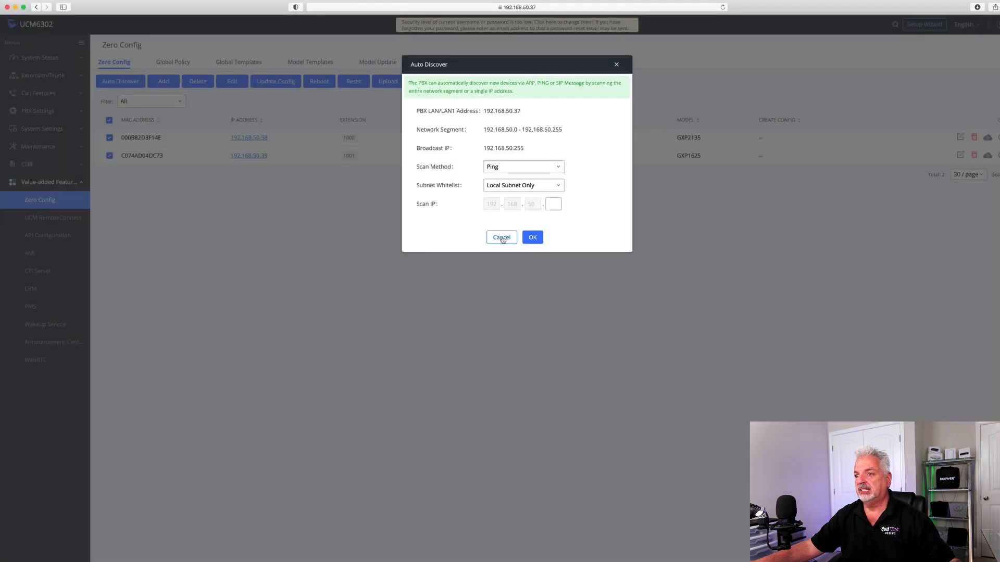
pyautogui.click(501, 238)
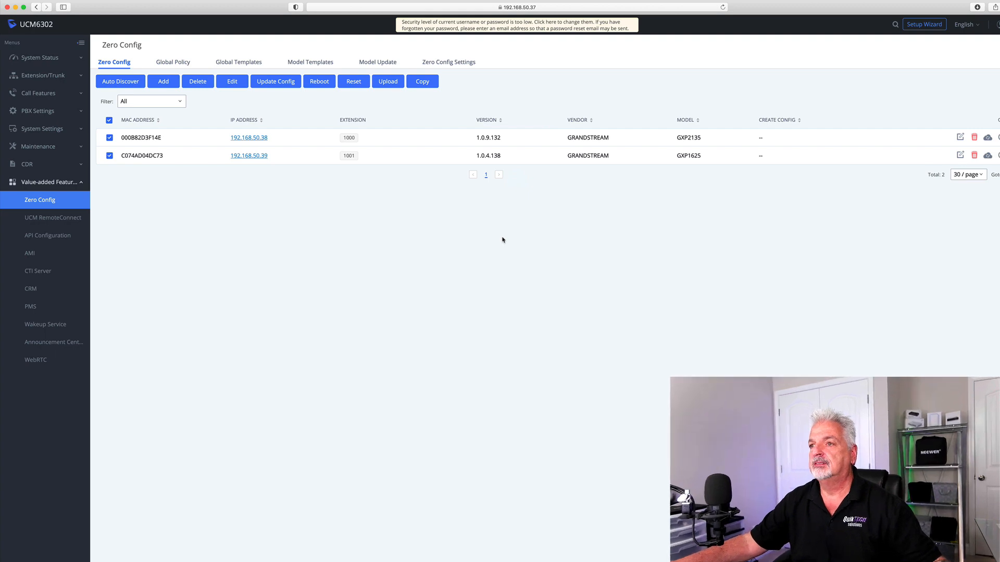